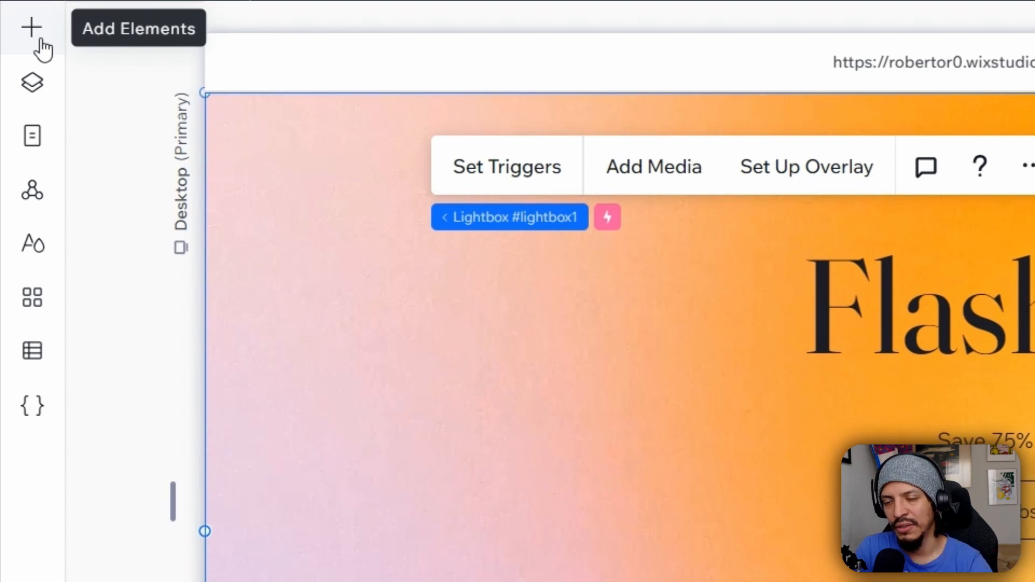
Step: Open Lightbox Settings via Set Triggers and set Automatically display on pages to Yes
left_click(39, 39)
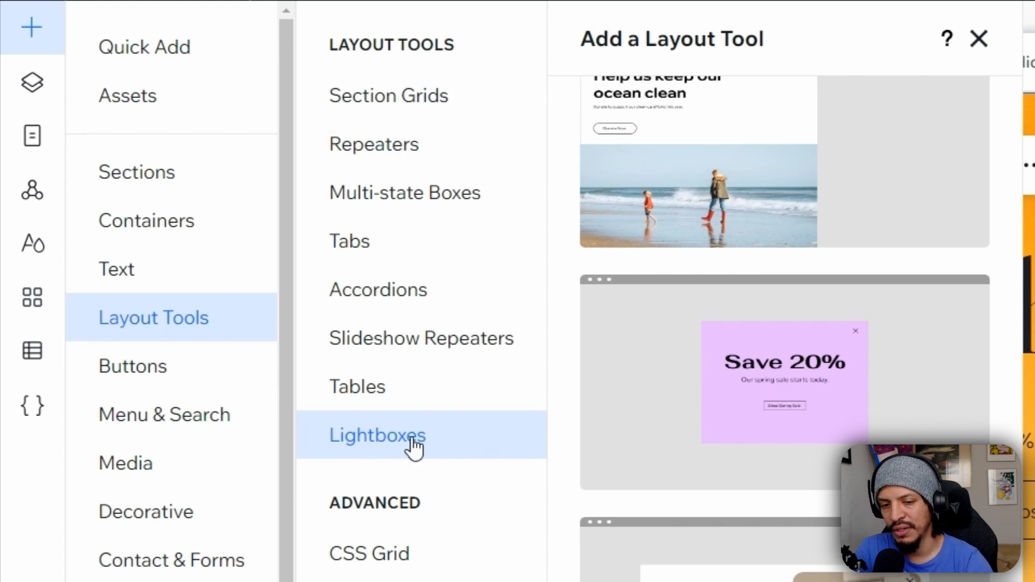
scroll(712, 451, "up", 1)
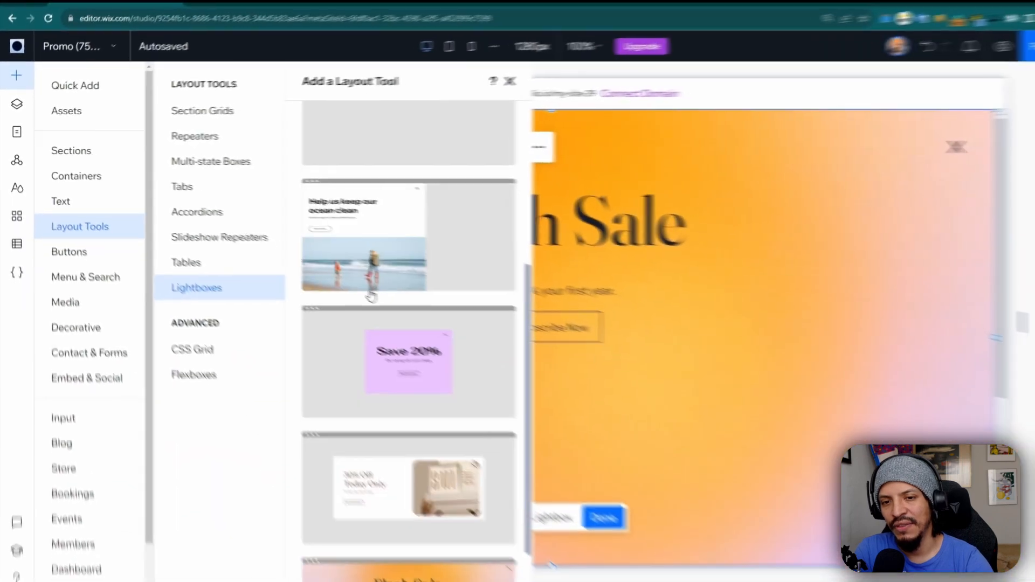
scroll(711, 451, "up", 2)
scroll(356, 288, "up", 1)
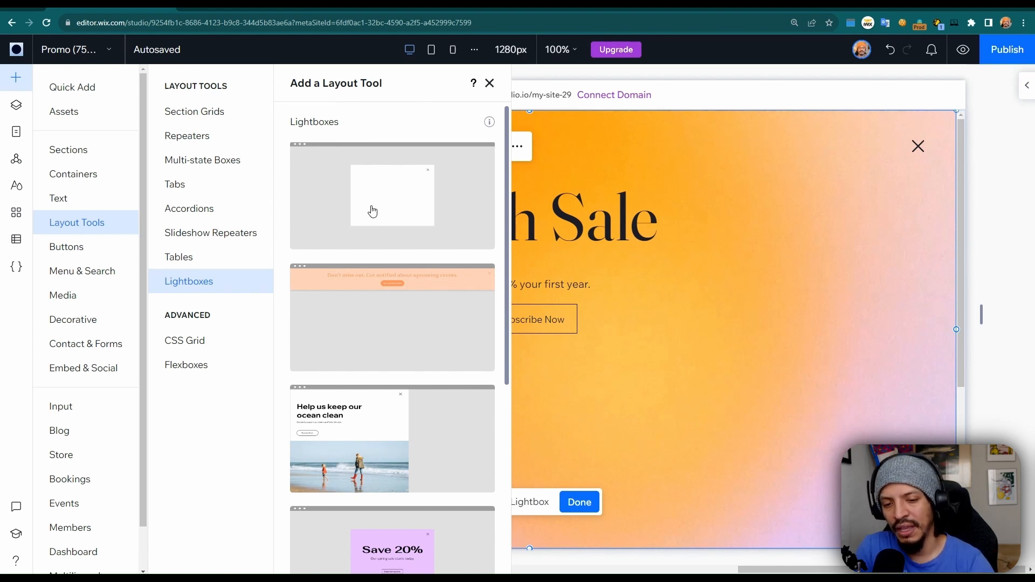
scroll(368, 324, "down", 4)
scroll(363, 336, "up", 1)
scroll(360, 445, "down", 1)
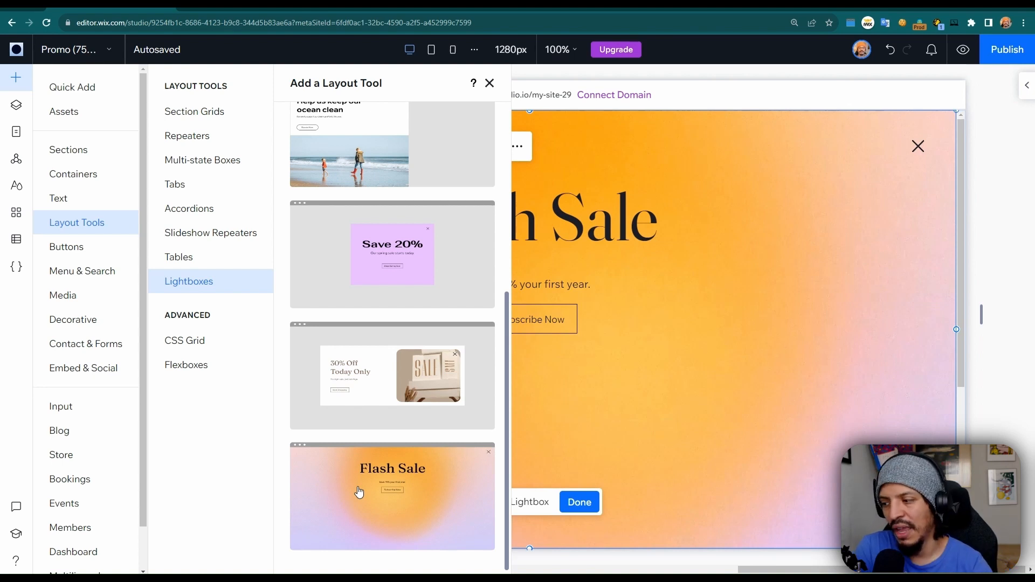
left_click(455, 114)
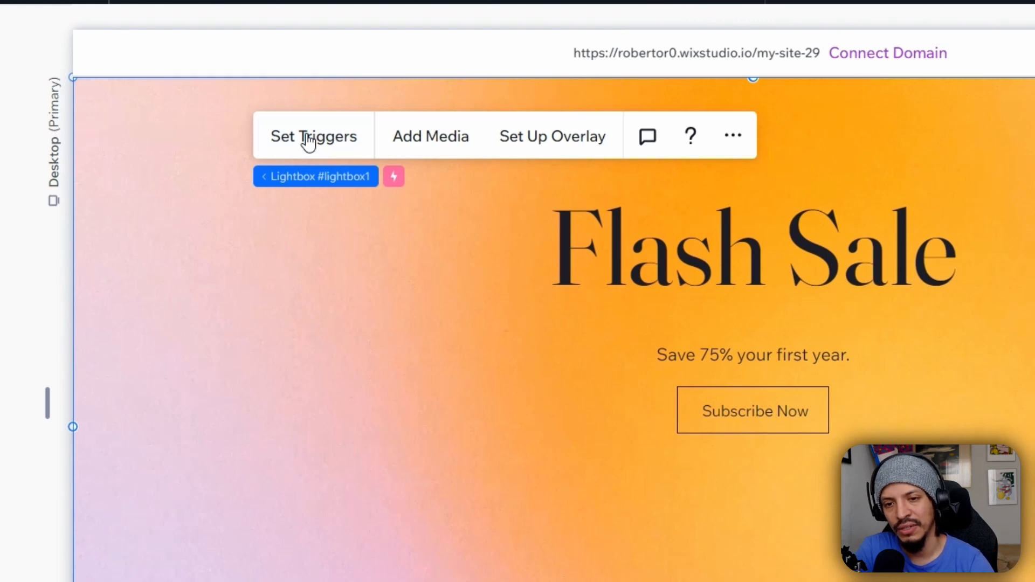
left_click(309, 139)
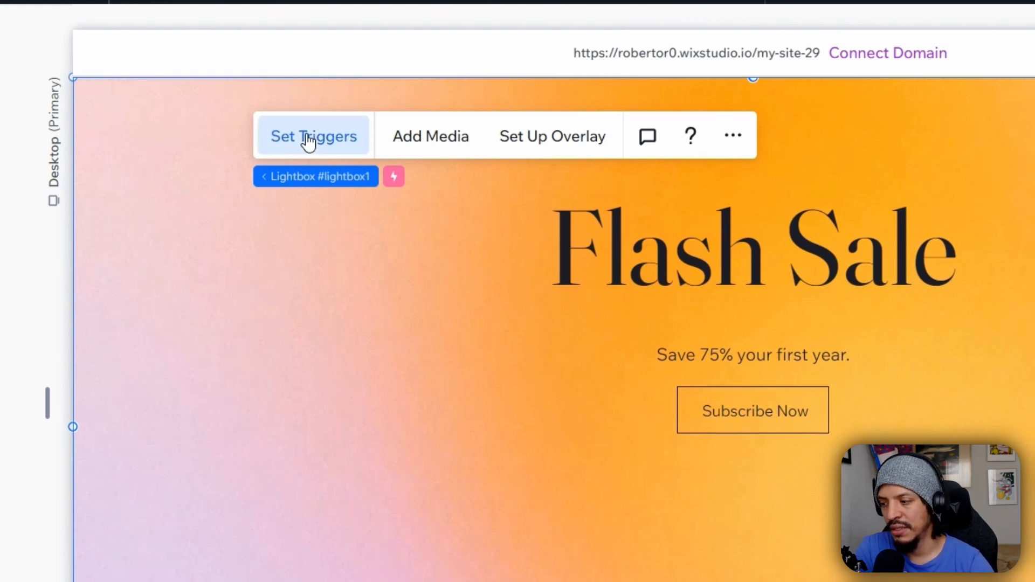
left_click(308, 140)
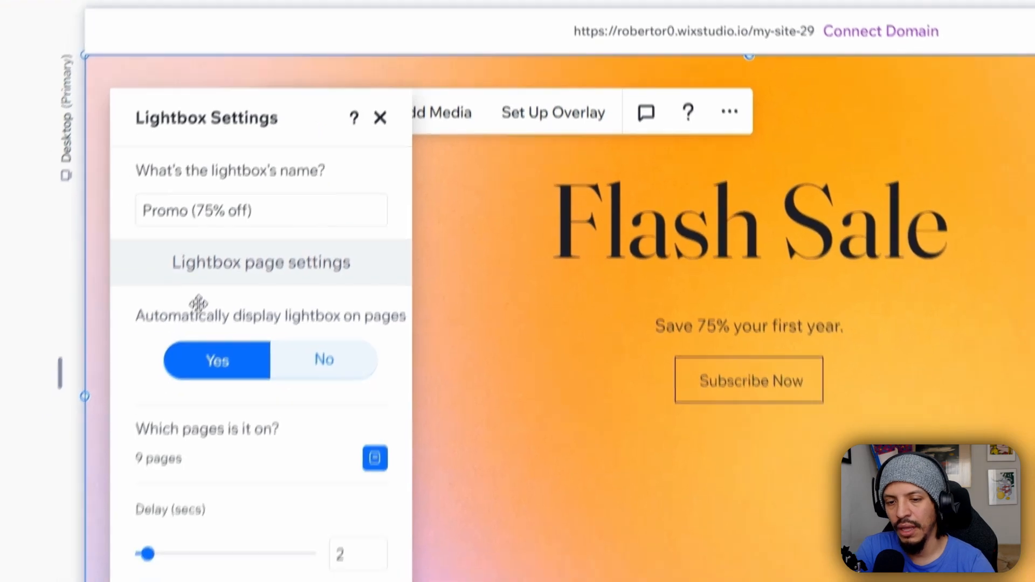
scroll(214, 211, "down", 2)
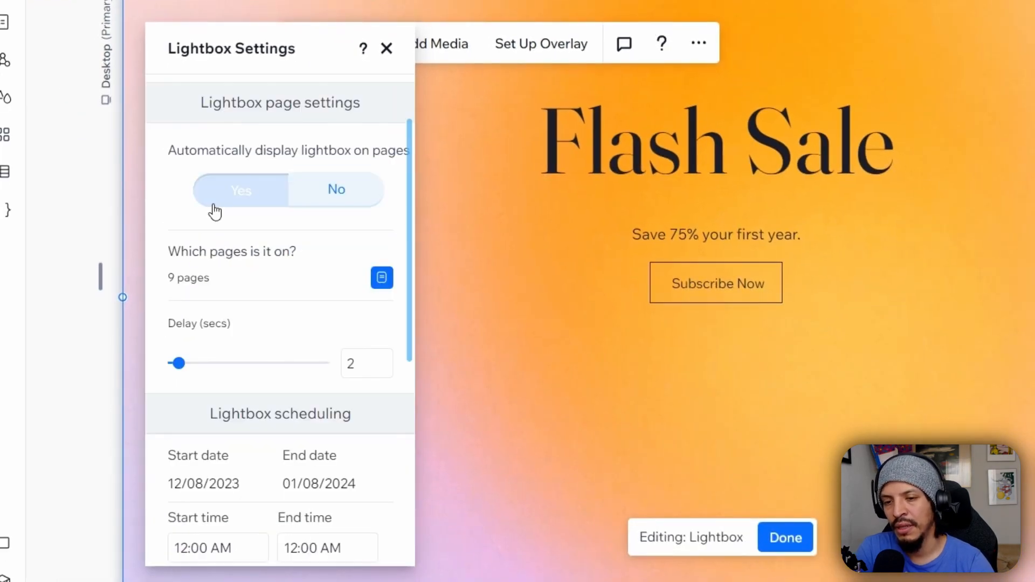
left_click(212, 206)
scroll(243, 219, "down", 2)
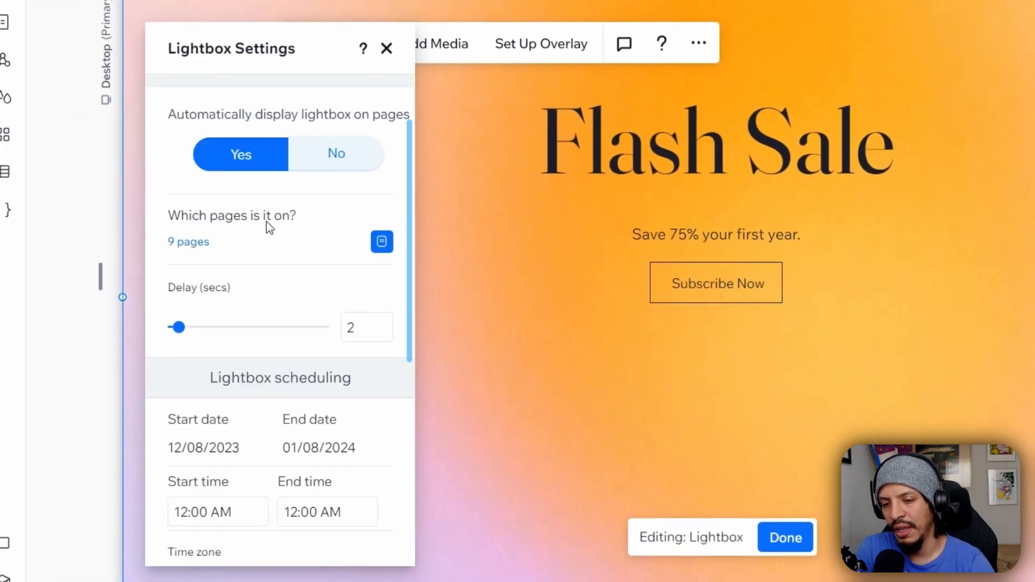
scroll(267, 228, "down", 2)
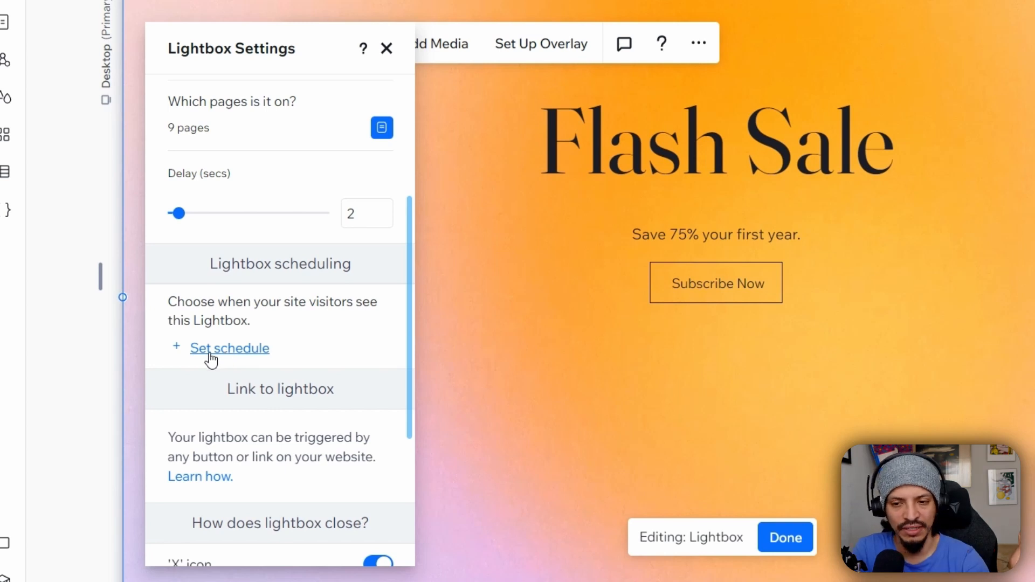
scroll(210, 359, "up", 3)
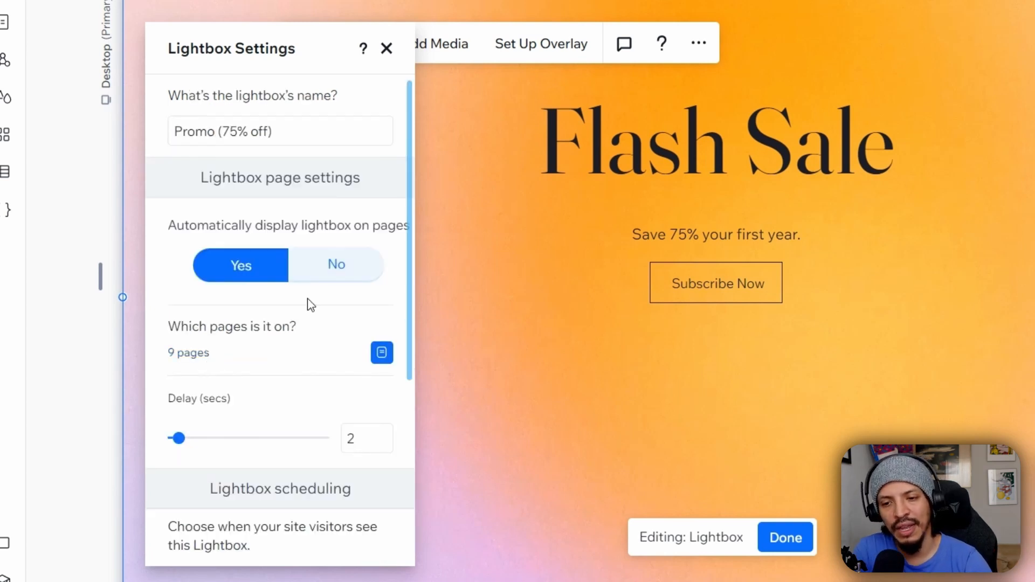
left_click(323, 276)
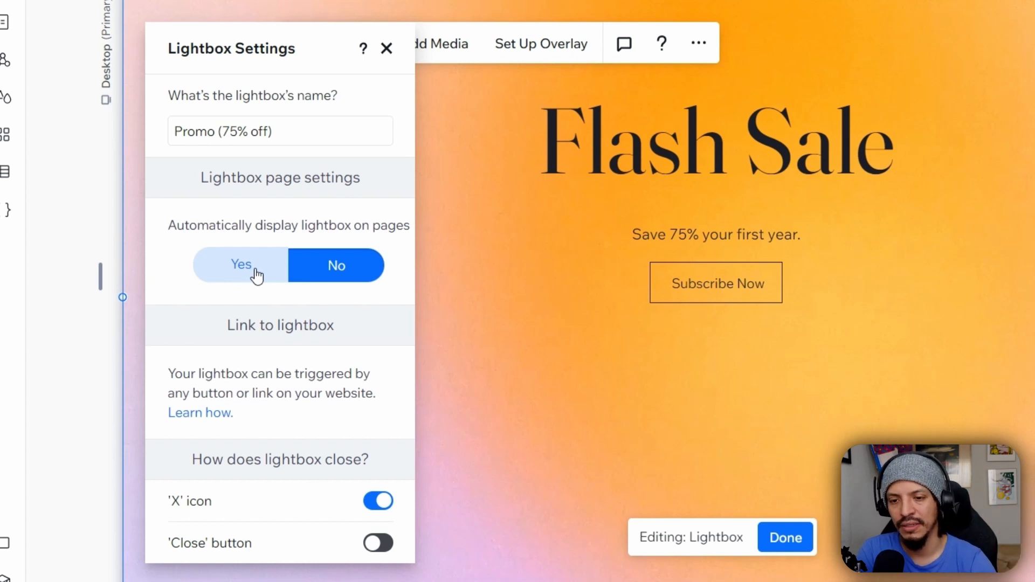
left_click(278, 267)
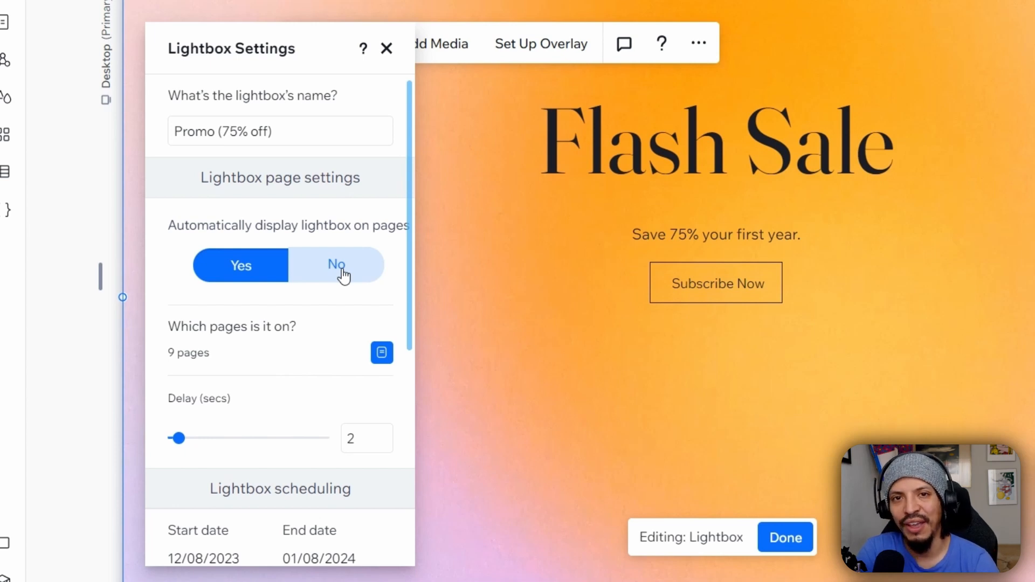
scroll(215, 255, "down", 1)
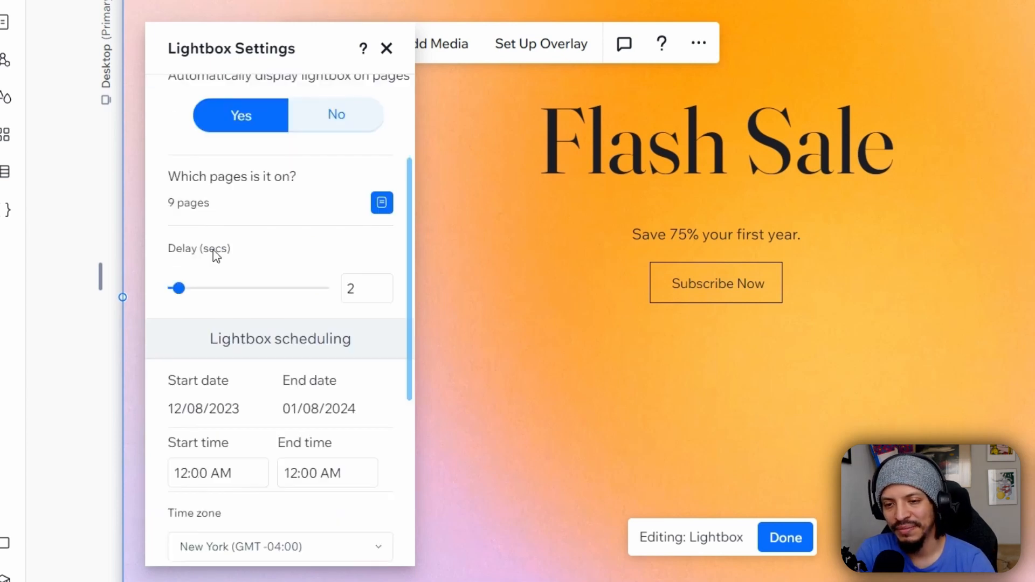
scroll(243, 240, "down", 2)
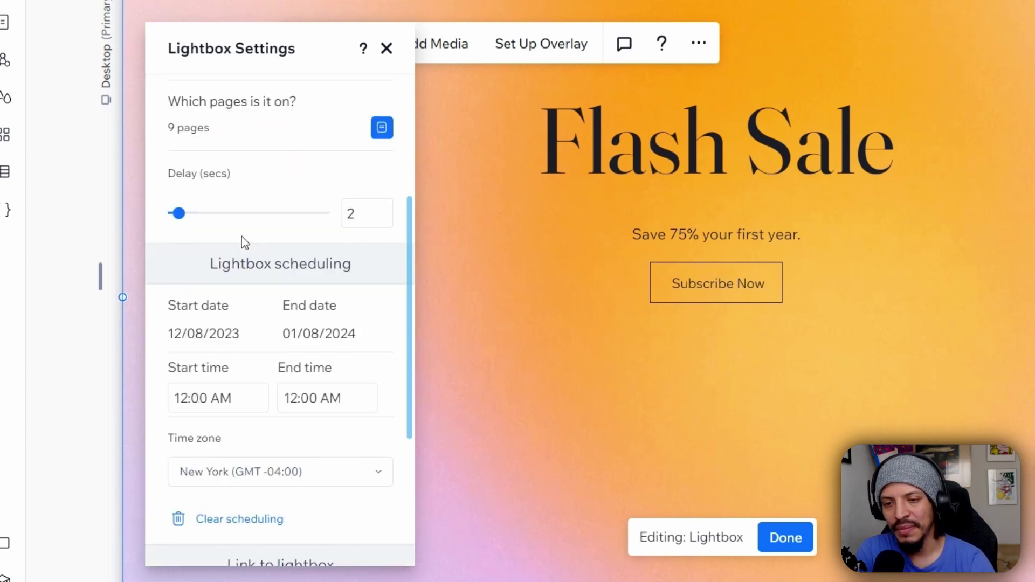
left_click(370, 133)
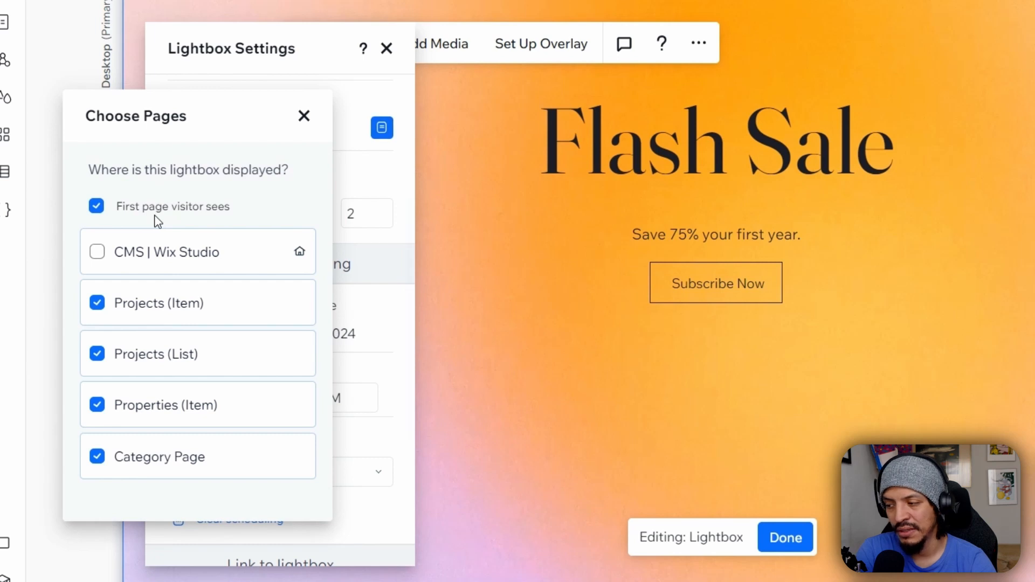
left_click(301, 118)
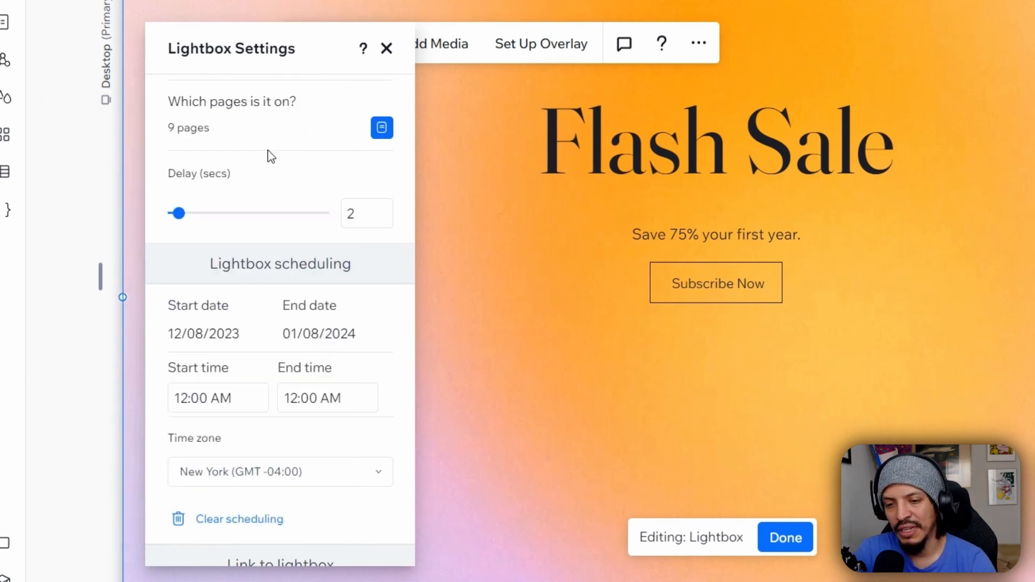
scroll(267, 178, "down", 2)
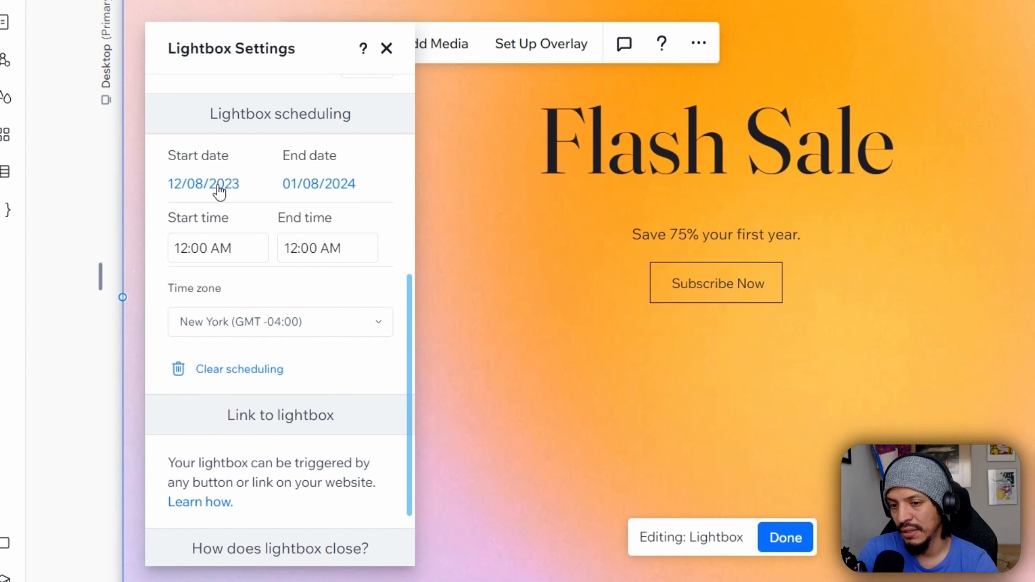
Step: Leave the schedule start time at 12:00 AM after briefly editing the minutes
left_click(208, 247)
left_click(208, 249)
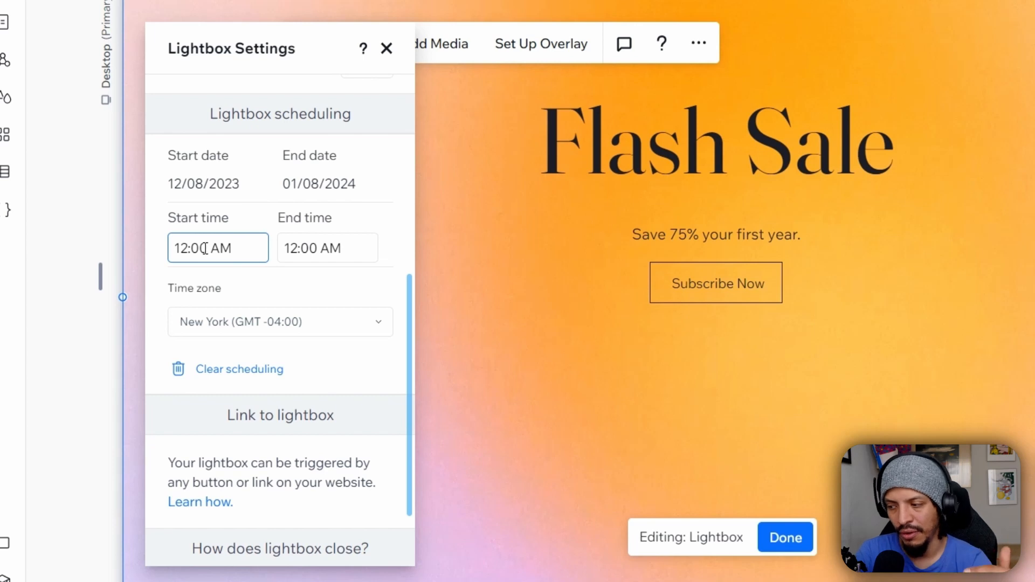
key("BackSpace")
type("1")
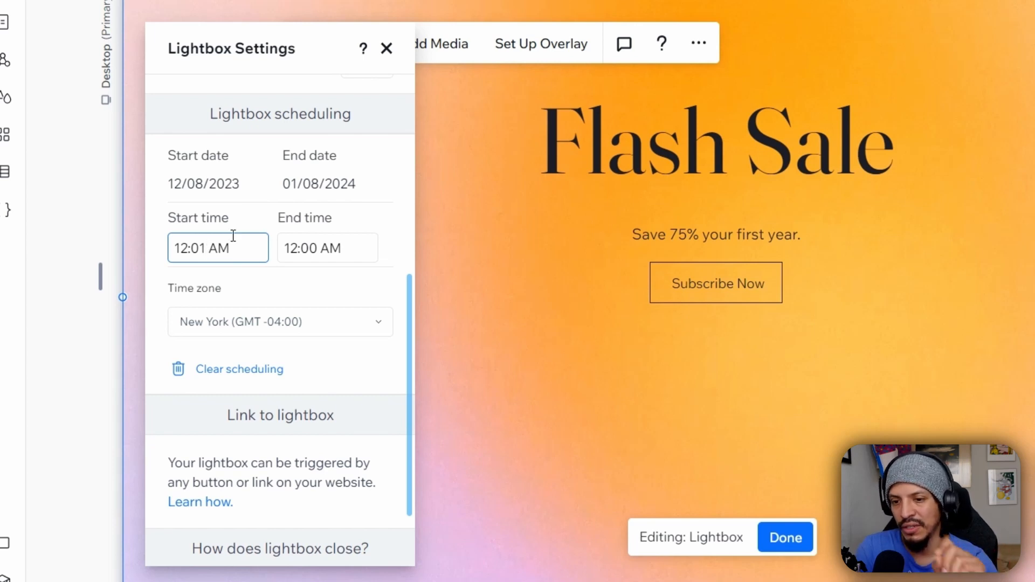
key("BackSpace")
type("0")
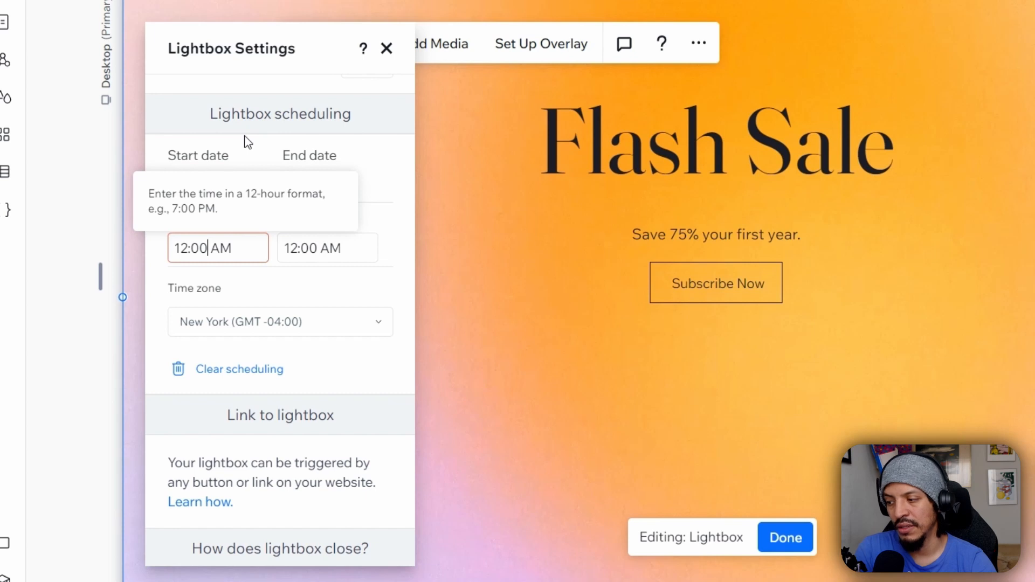
Step: Keep the start date 12/08/2023 and set the end date to December 11, 2023
key("shift+Tab")
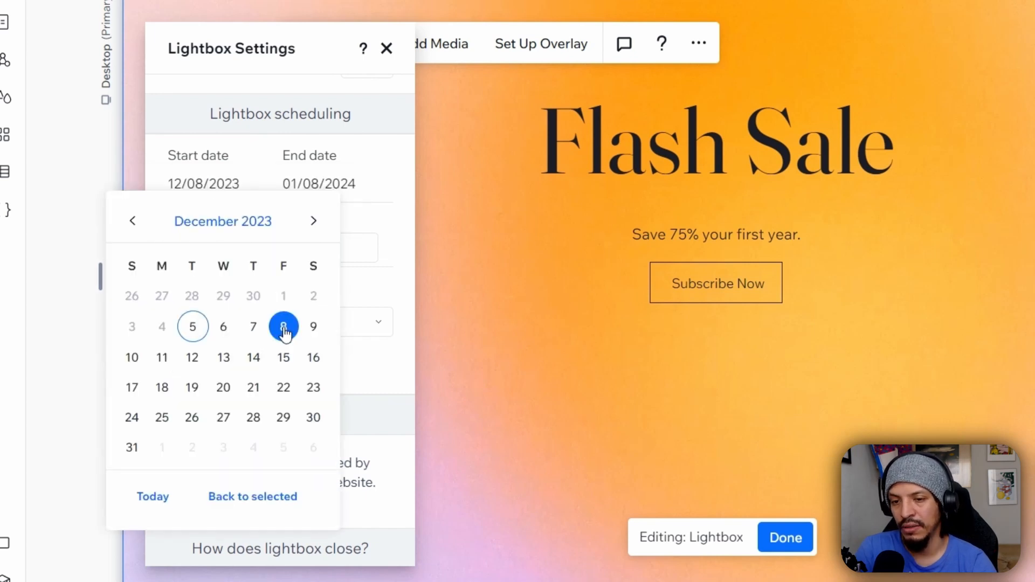
left_click(355, 188)
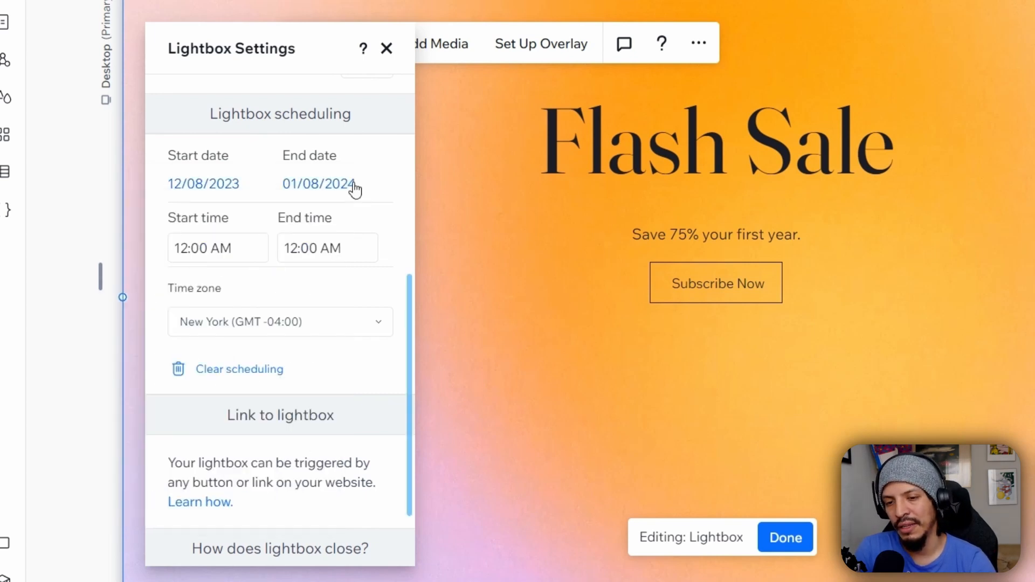
left_click(355, 188)
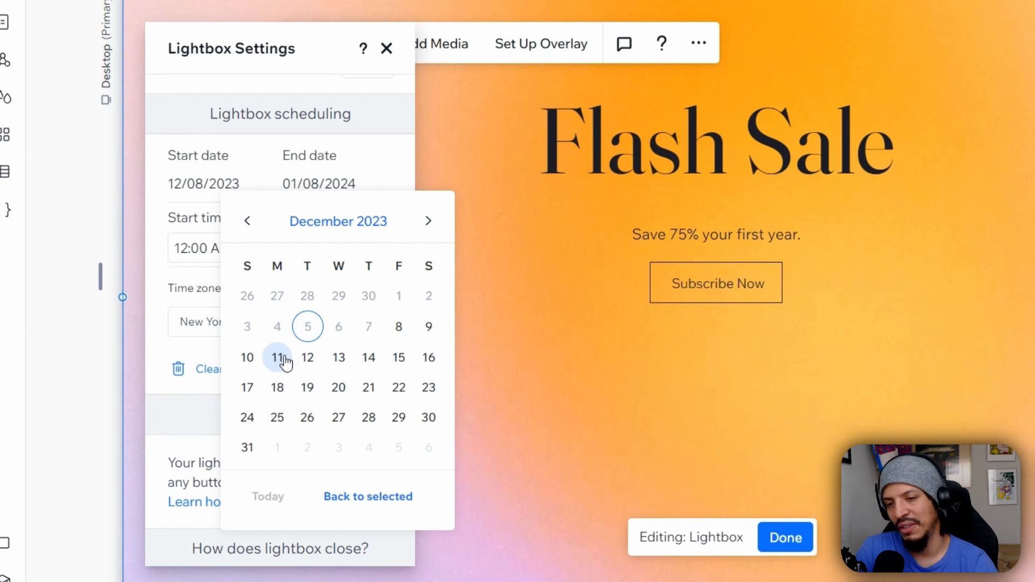
left_click(283, 361)
left_click(208, 296)
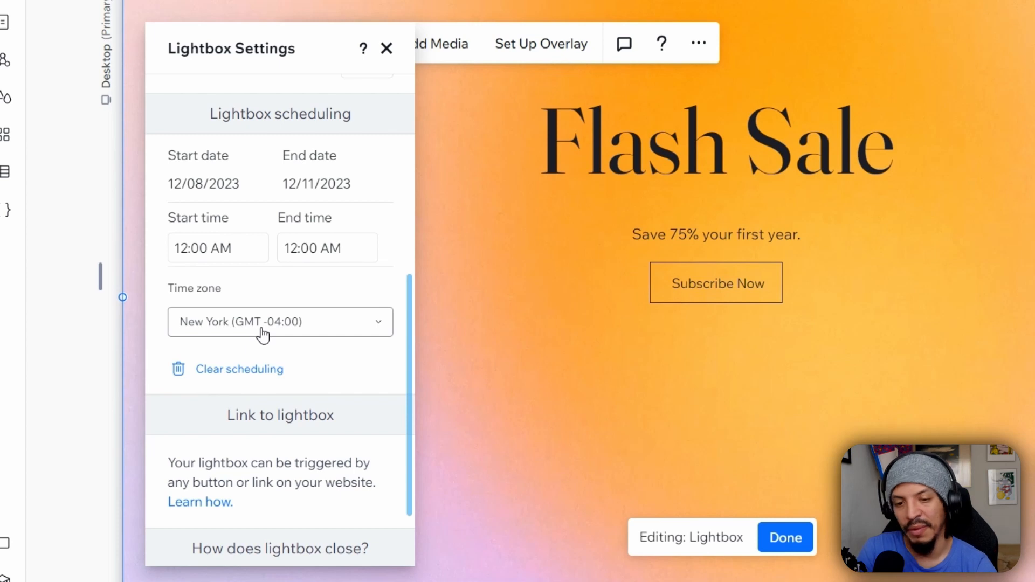
scroll(296, 286, "down", 1)
scroll(301, 283, "up", 5)
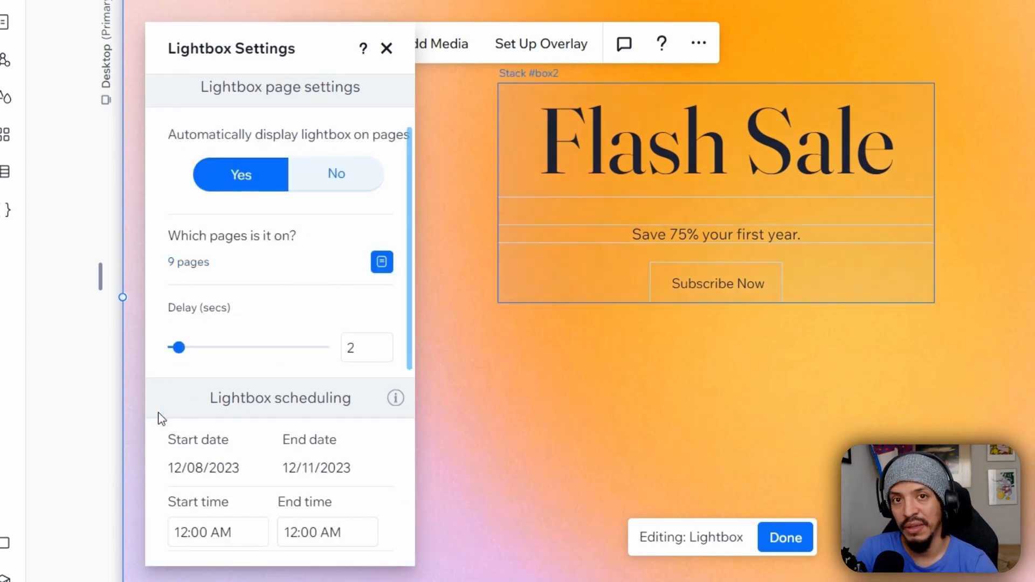
scroll(159, 416, "up", 1)
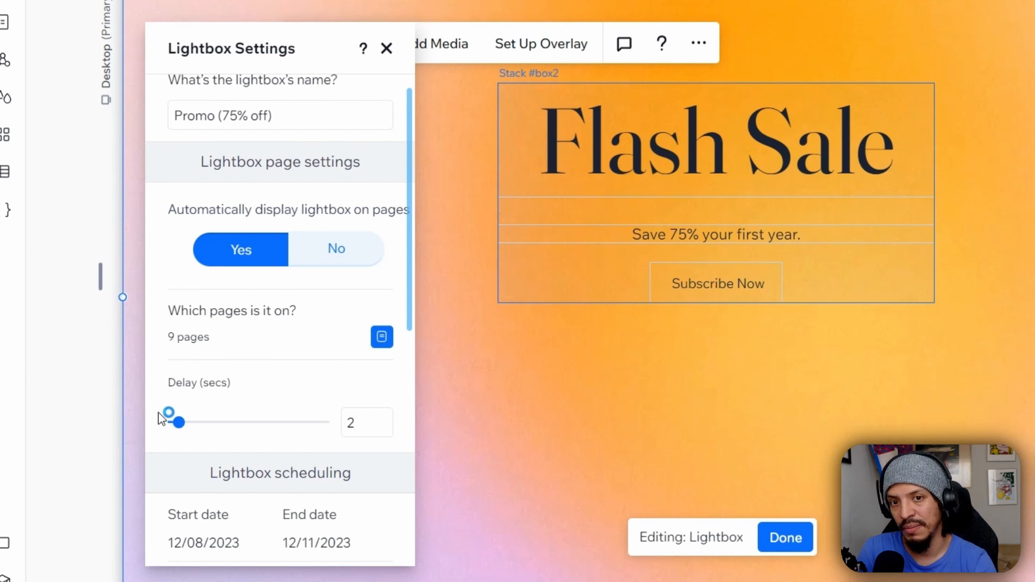